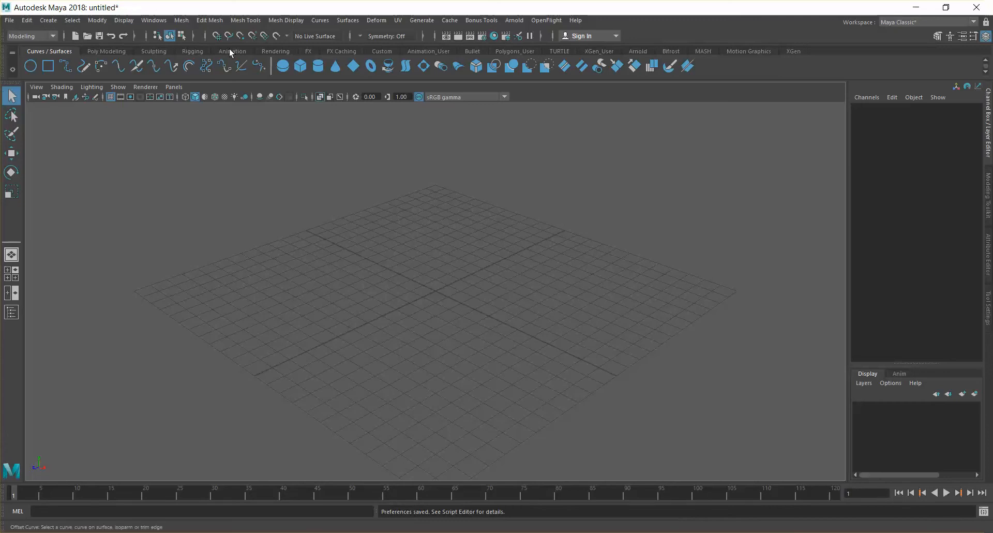
Step: Create a project folder named Southeastenders plus the user's first name and set it as the project with a default workspace
left_click(2, 22)
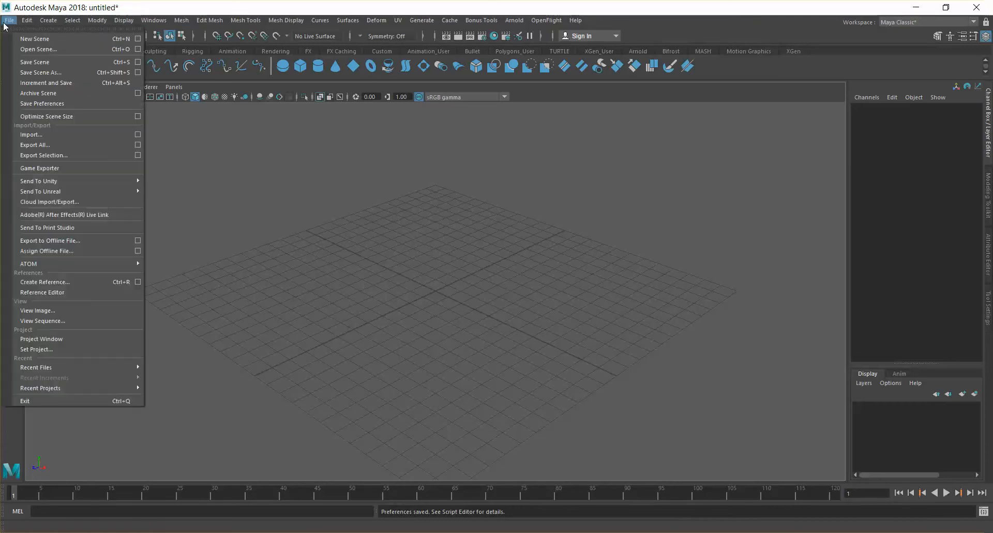
left_click(58, 351)
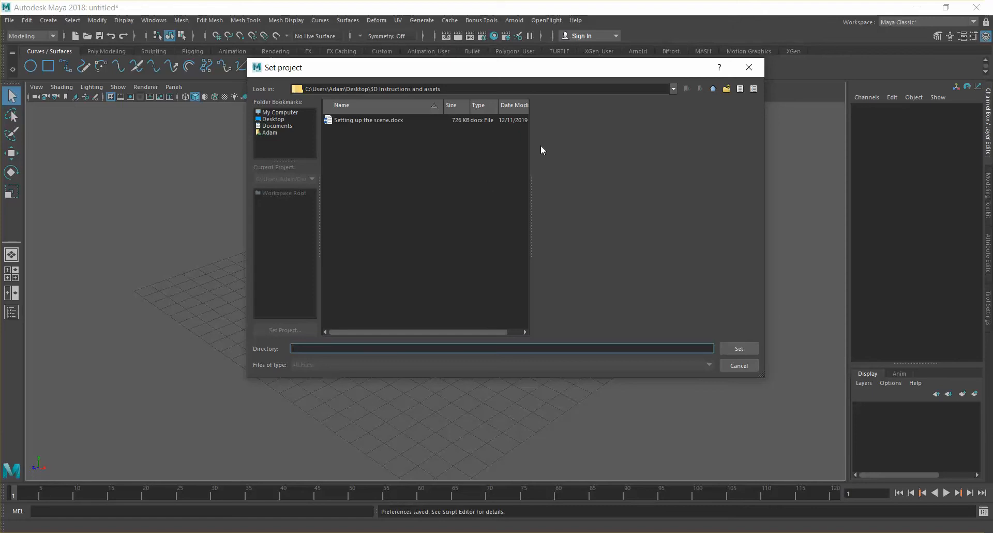
left_click(725, 90)
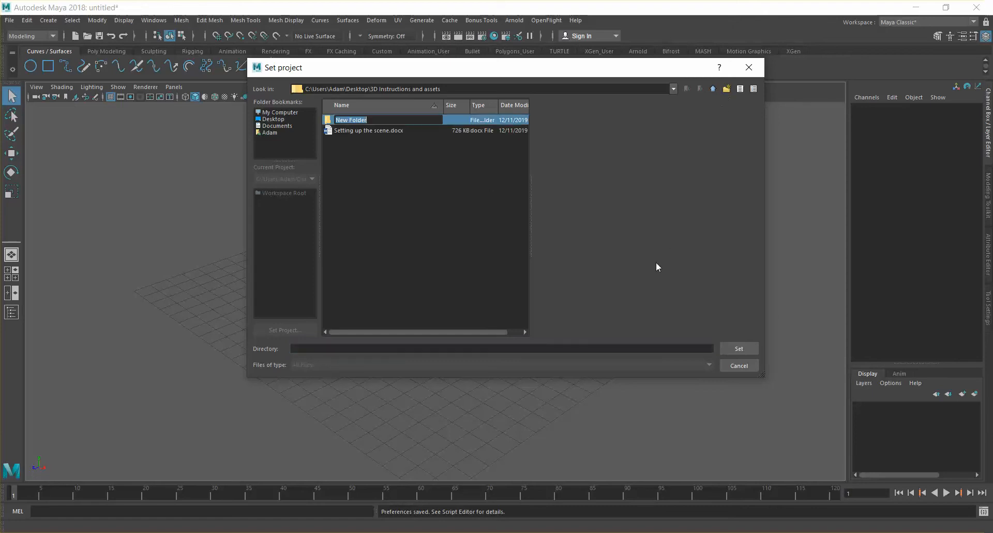
type("Southeastenders Adam")
key("Return")
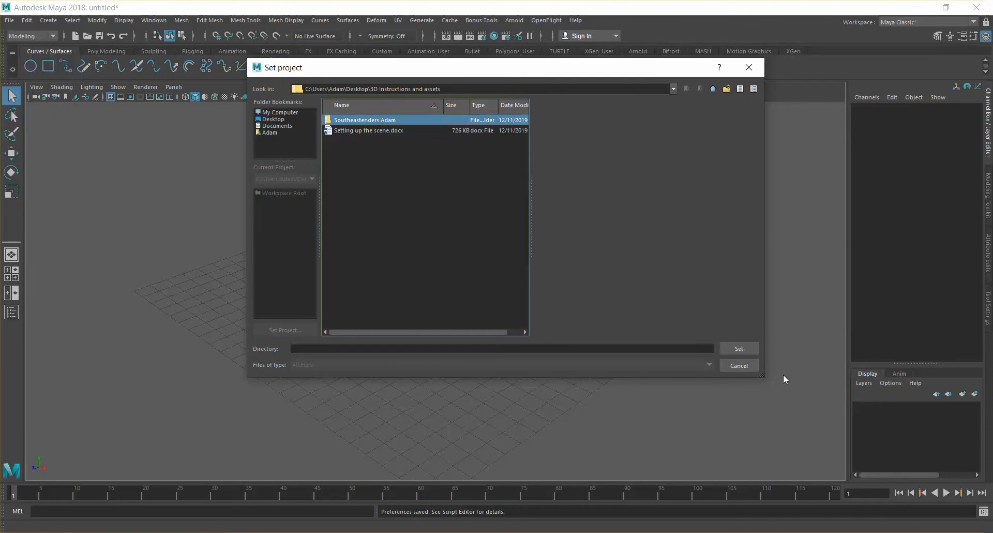
left_click(731, 352)
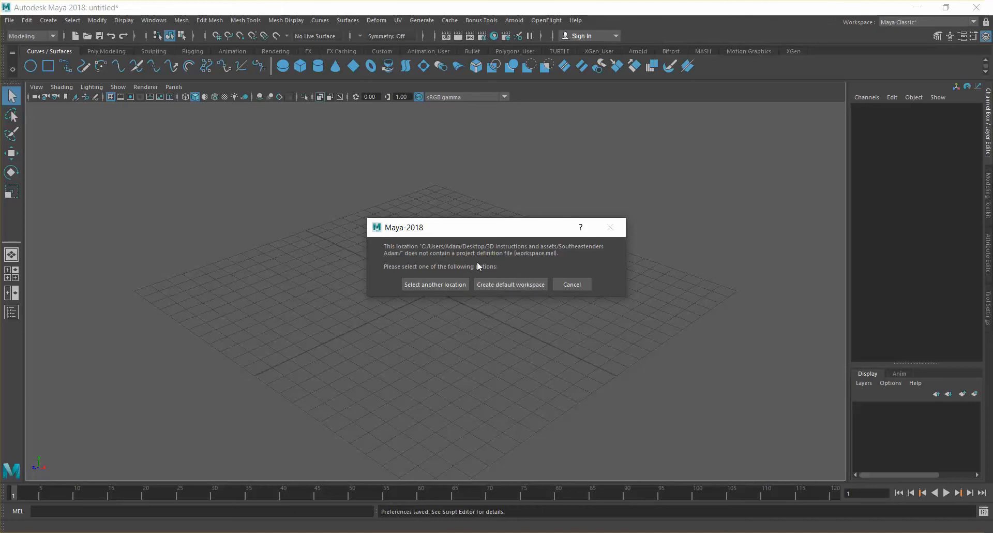
left_click(517, 287)
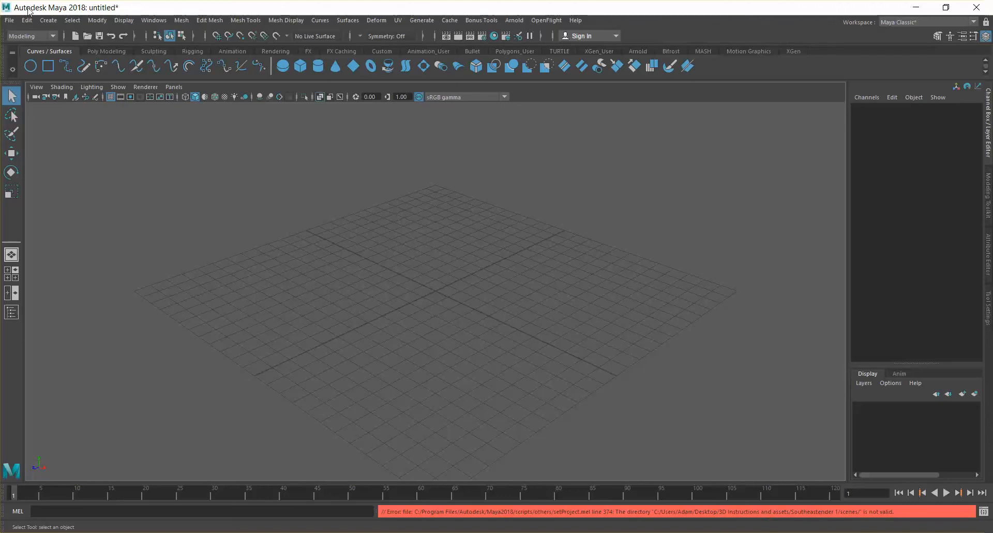
Step: Review the new project's primary folder locations in the Project Window and accept the defaults
left_click(7, 21)
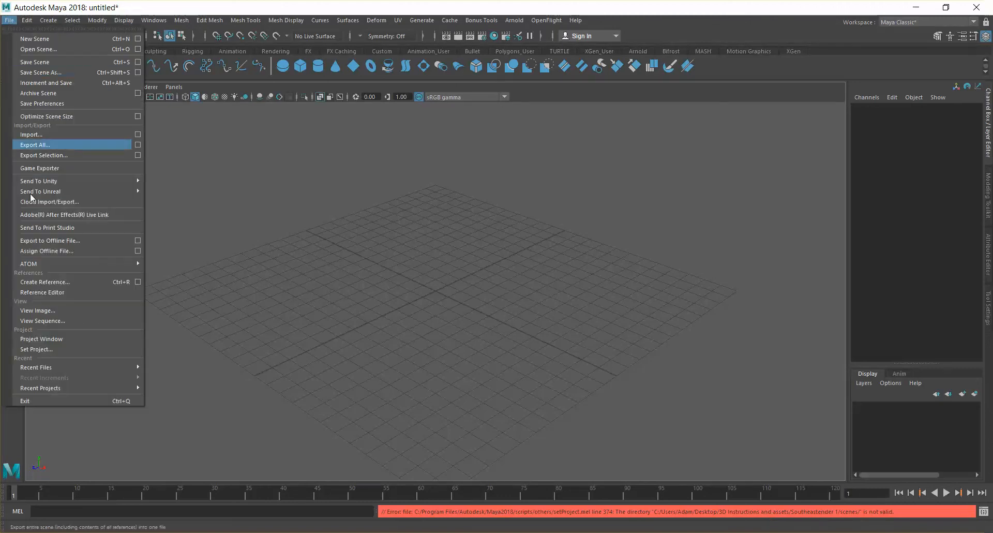
left_click(61, 340)
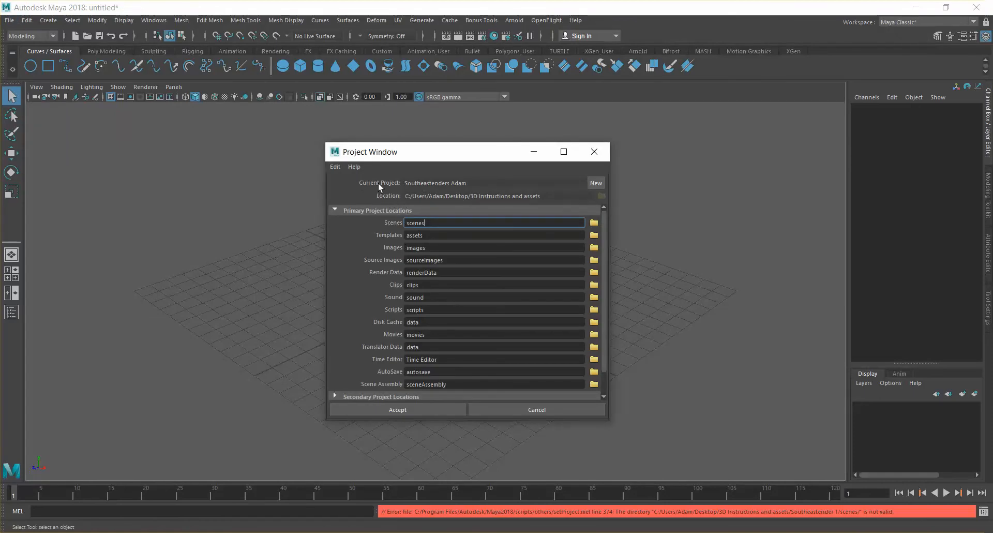
scroll(357, 292, "down", 2)
scroll(362, 300, "up", 2)
scroll(397, 304, "down", 2)
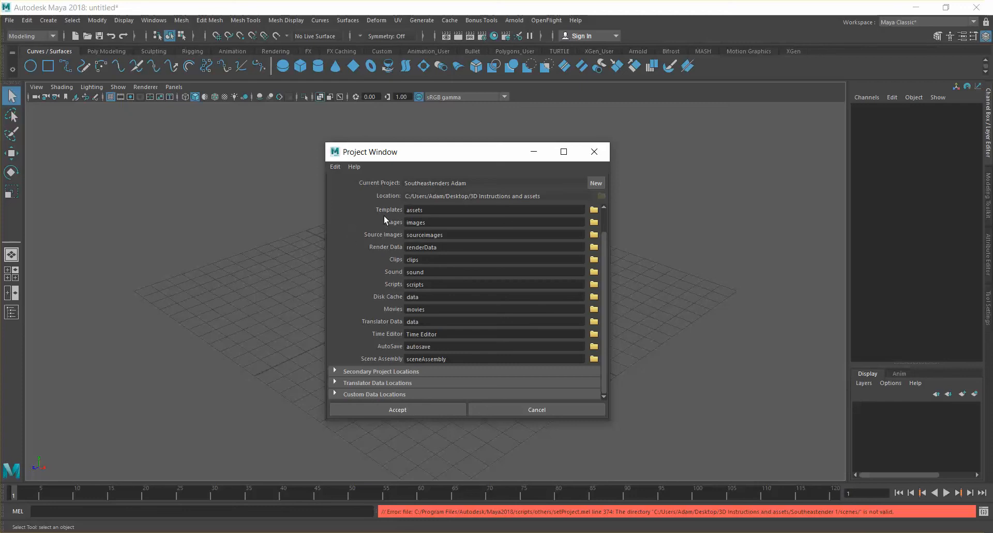
left_click(393, 411)
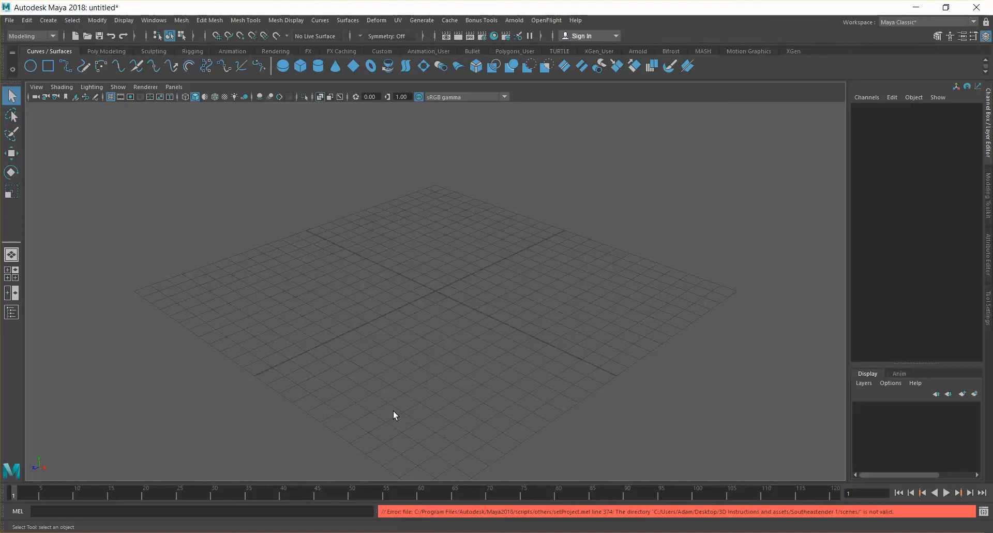
Step: Switch to File Explorer and inspect the generated subfolders inside the new project folder, then return to Maya
key("alt+Tab")
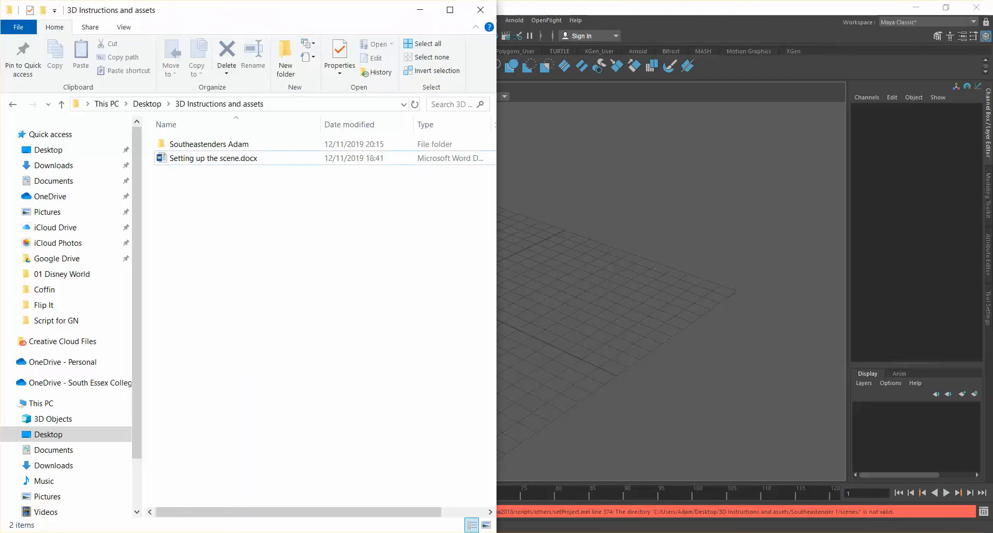
left_click(229, 149)
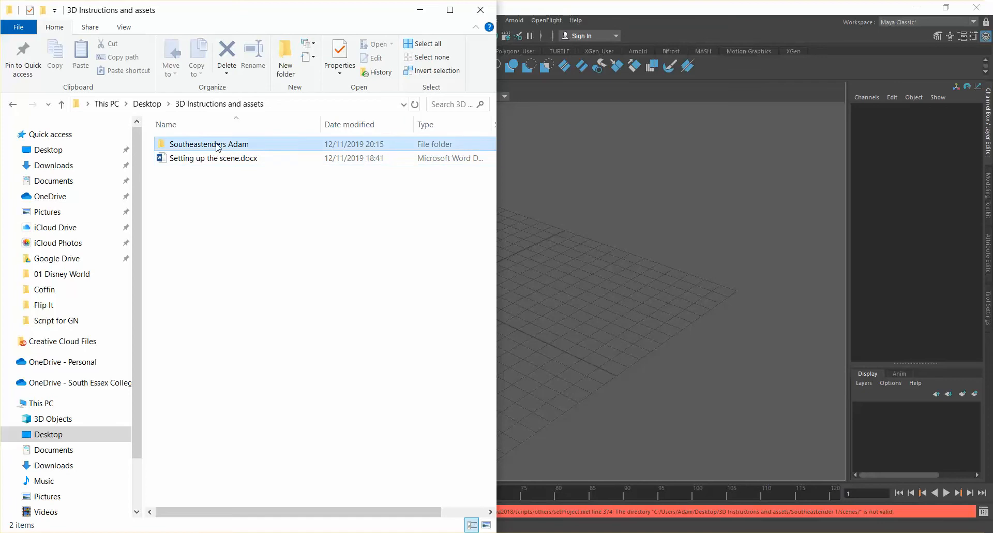
double_click(222, 147)
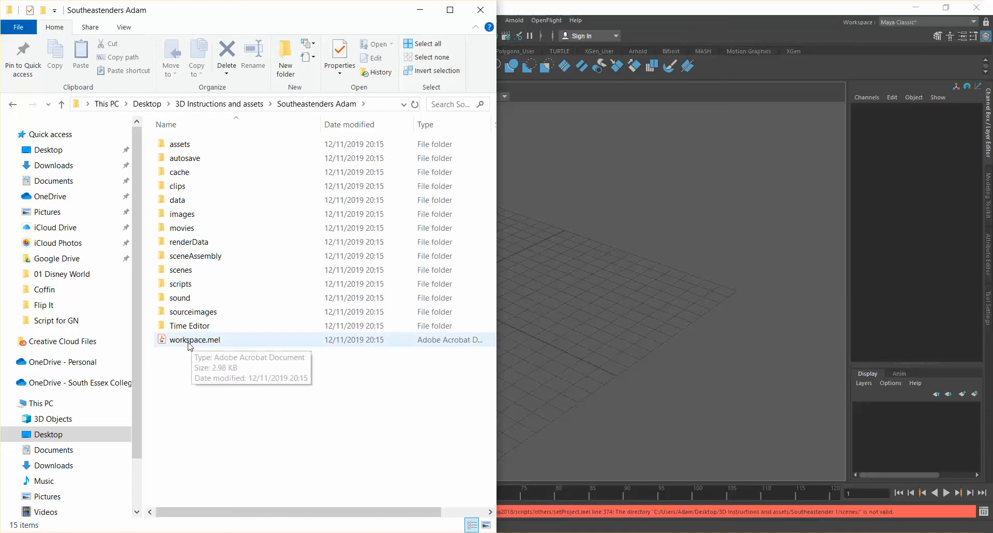
left_click(420, 9)
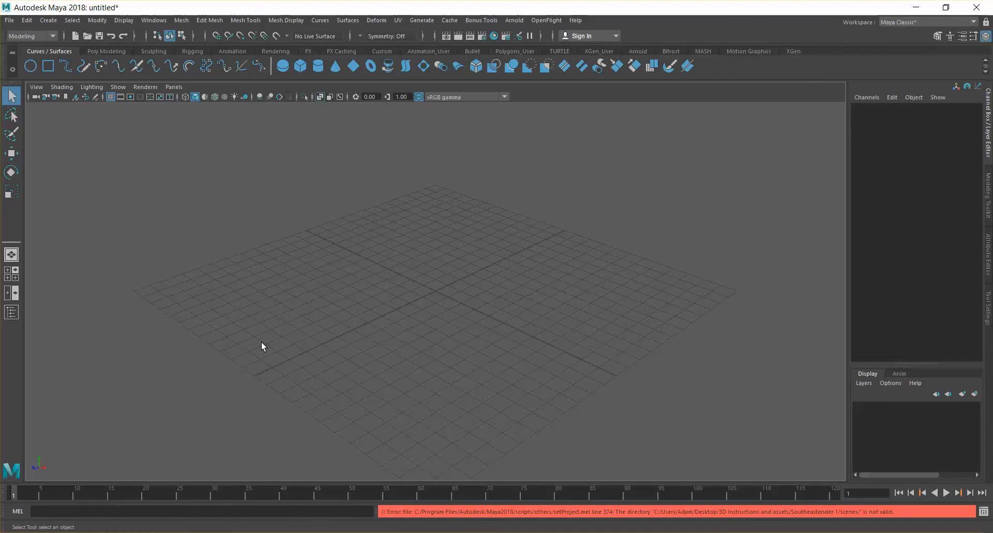
Step: In the general Settings preferences, choose centimeter as the linear working unit
left_click(157, 23)
mouse_move(199, 119)
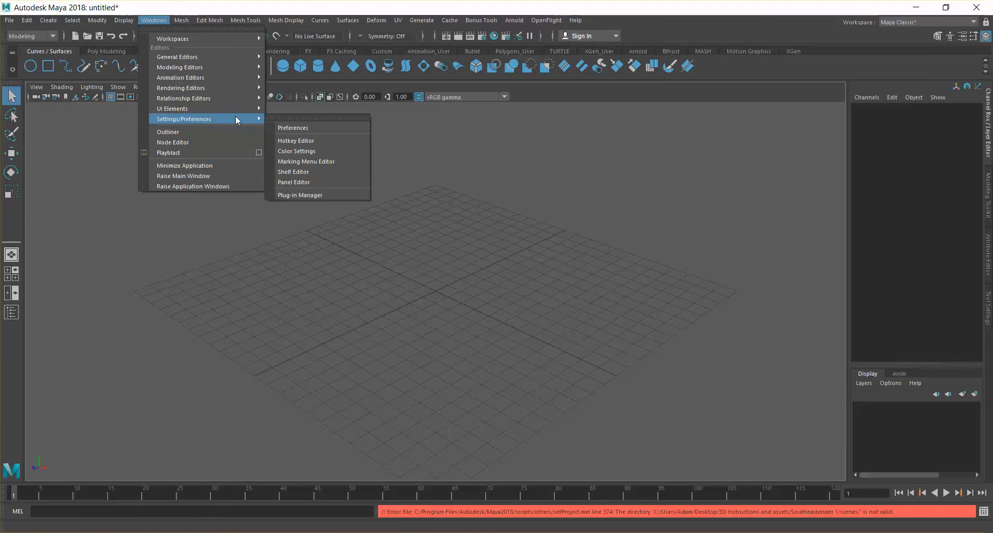
left_click(297, 127)
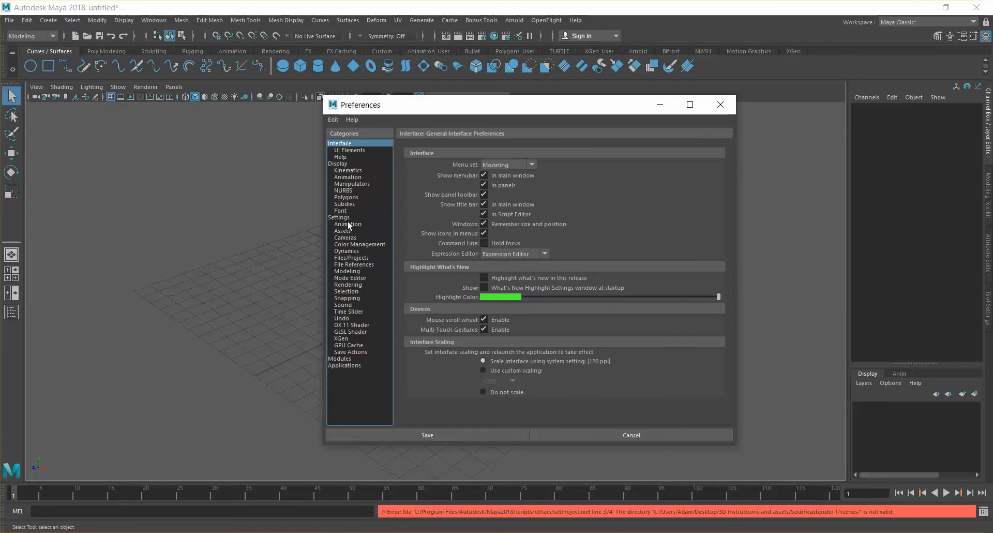
left_click(349, 284)
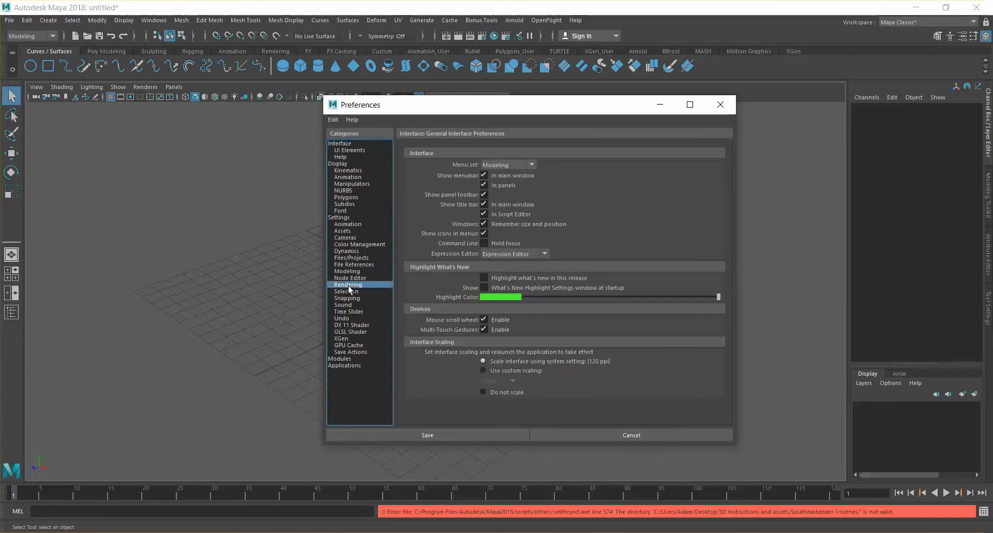
left_click(350, 257)
left_click(345, 217)
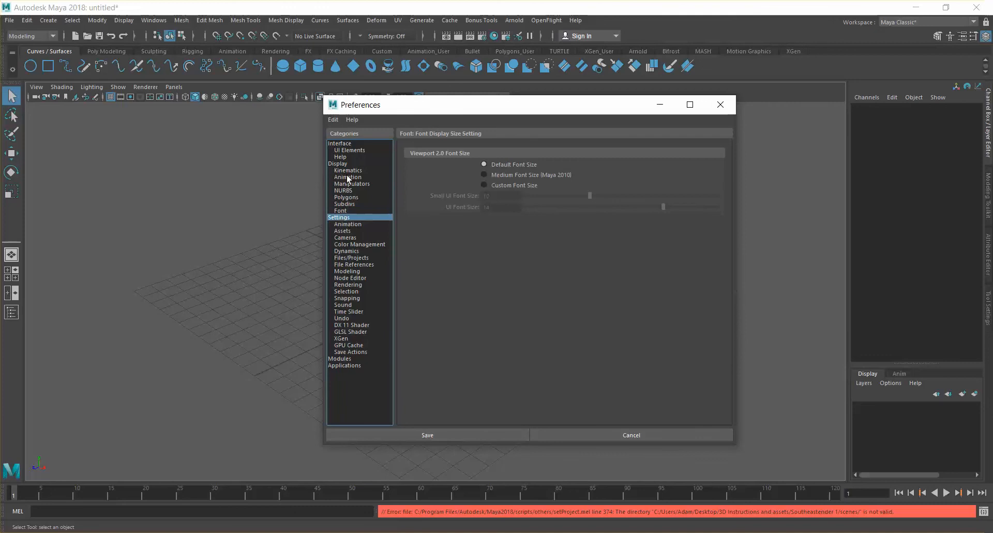
left_click(355, 150)
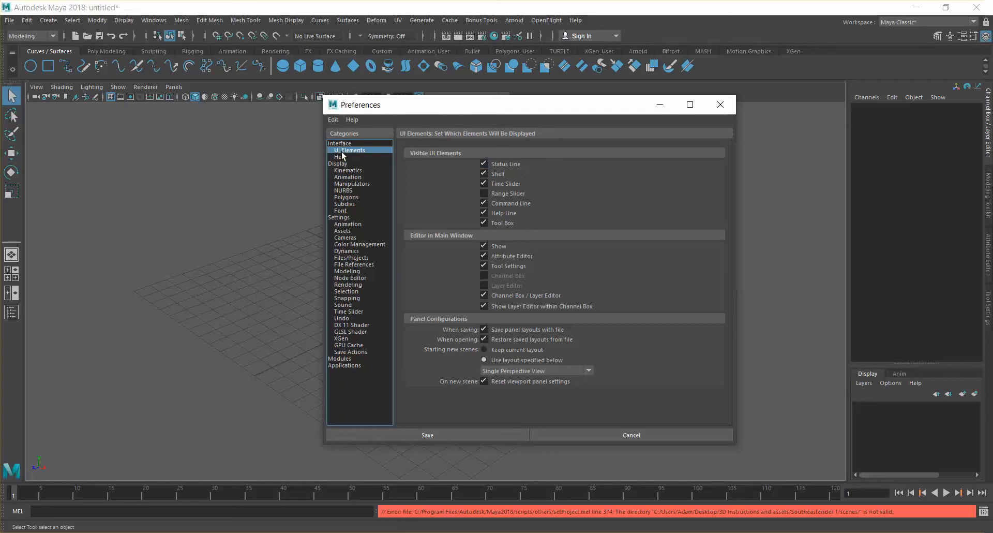
left_click(335, 220)
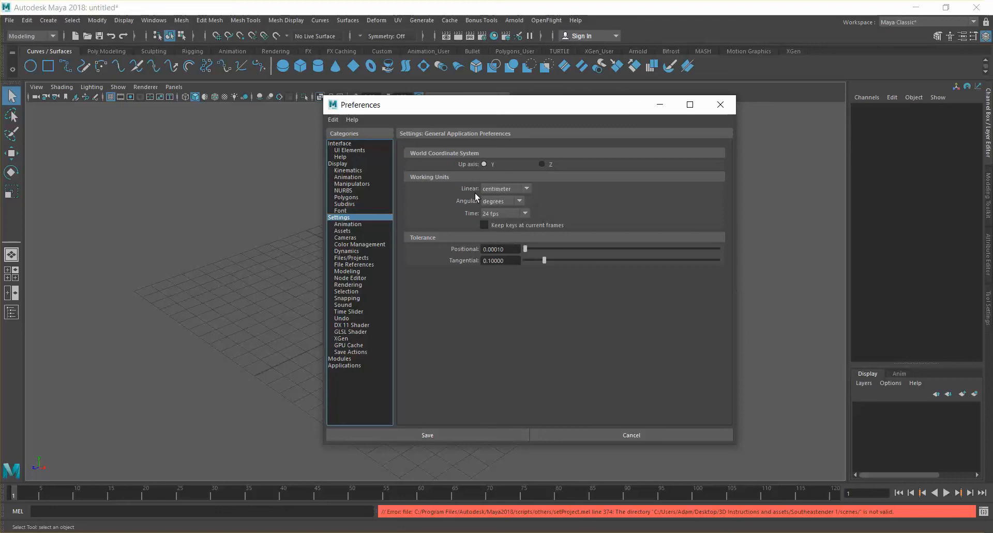
left_click(517, 189)
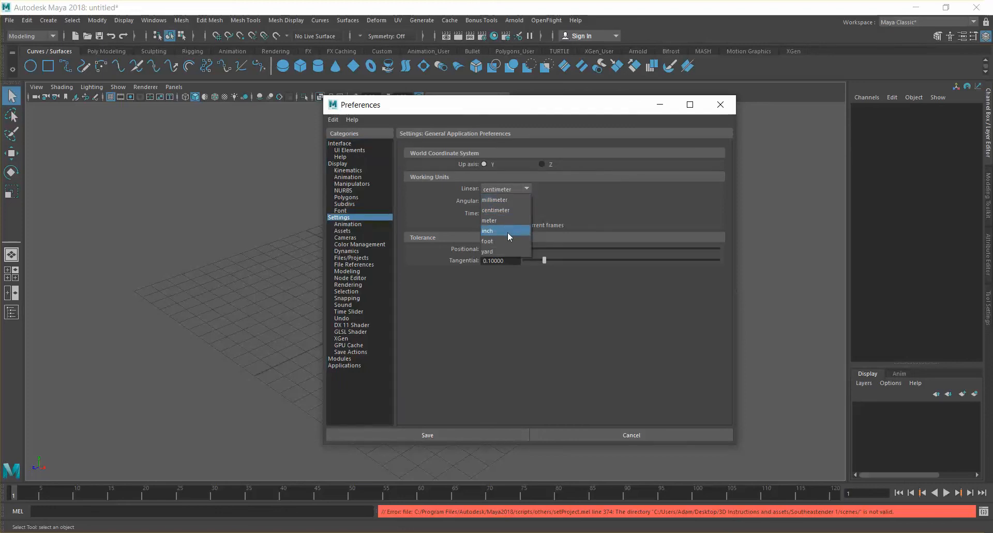
left_click(506, 210)
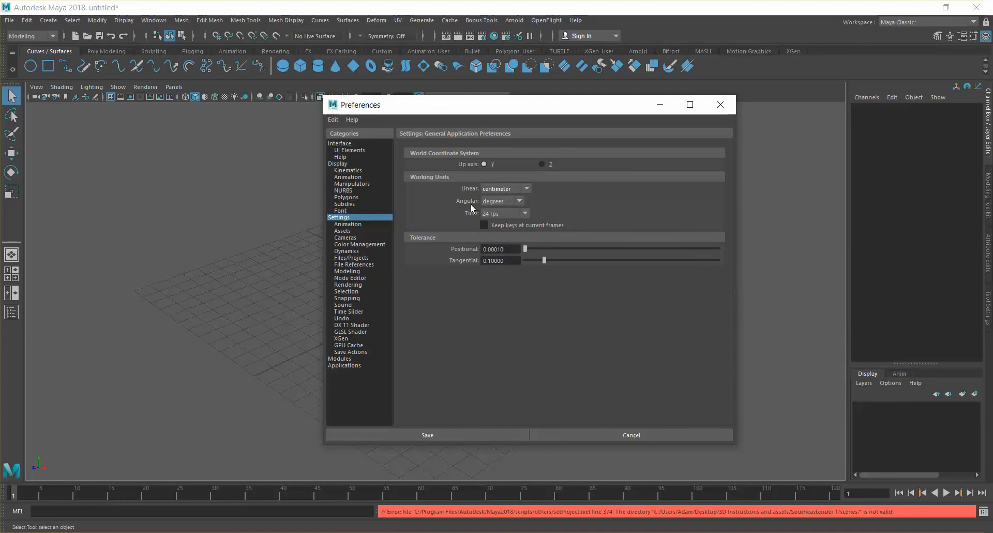
Step: Keep the angular unit at degrees and set the time working unit to 30 fps
left_click(503, 205)
left_click(496, 212)
left_click(526, 213)
scroll(510, 278, "down", 3)
left_click(505, 266)
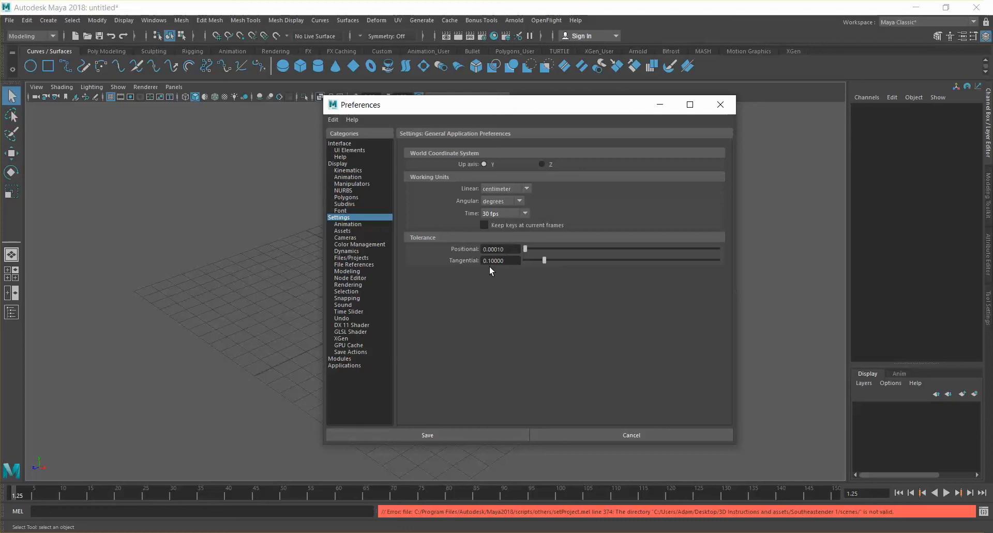
Step: Enable AutoSave with a prompt before saving and a limit of 50 autosaves, and save the preferences
left_click(350, 258)
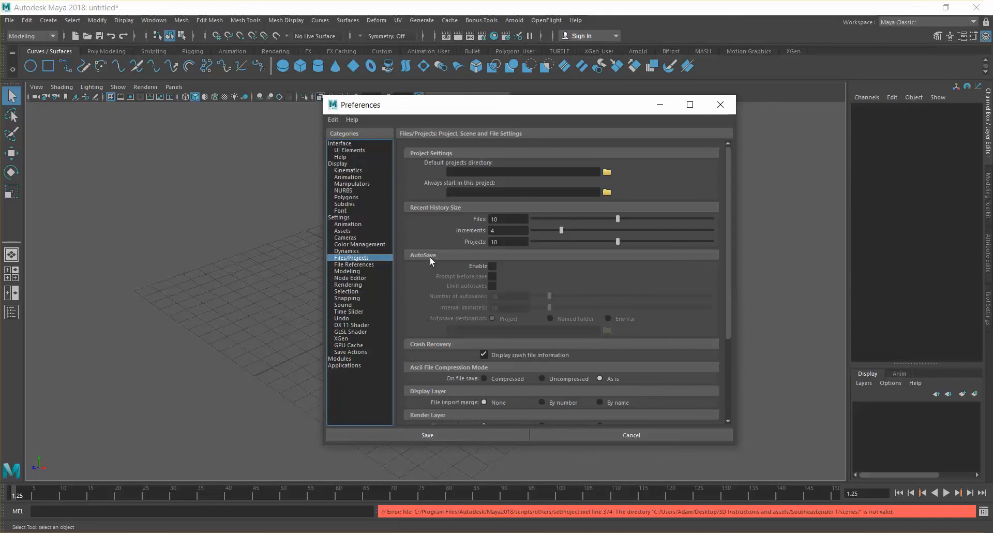
left_click(492, 266)
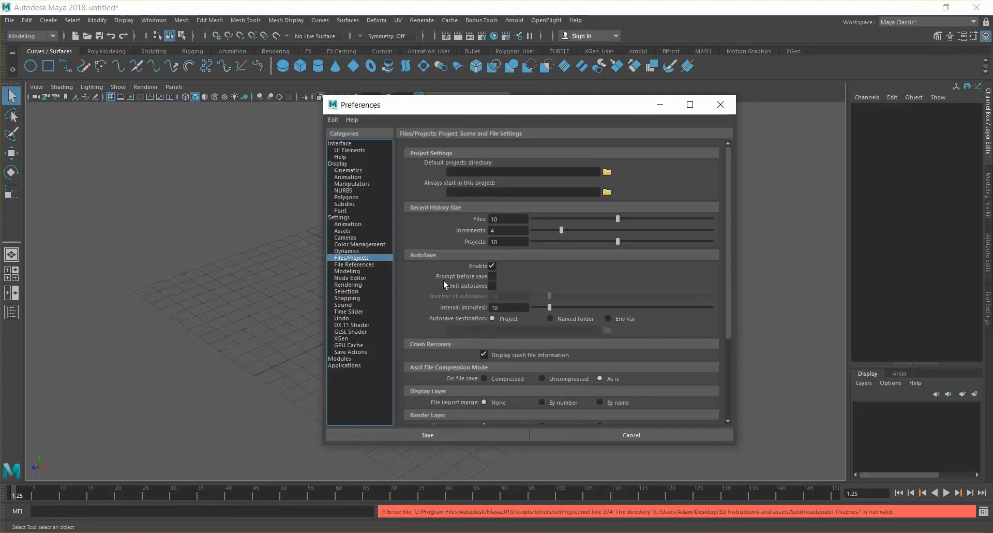
left_click(490, 277)
left_click(492, 286)
left_click(616, 295)
left_click_drag(616, 295, 622, 296)
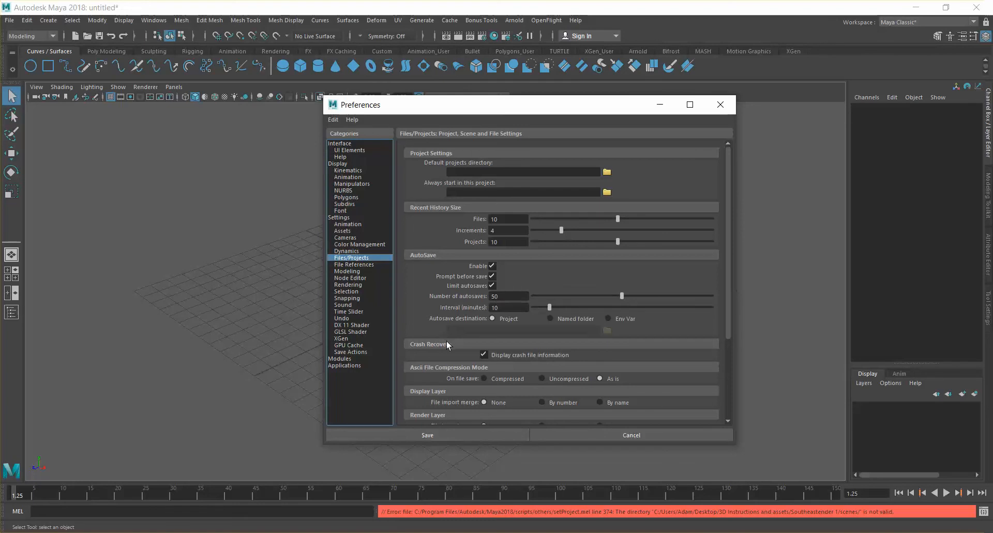
scroll(445, 341, "down", 4)
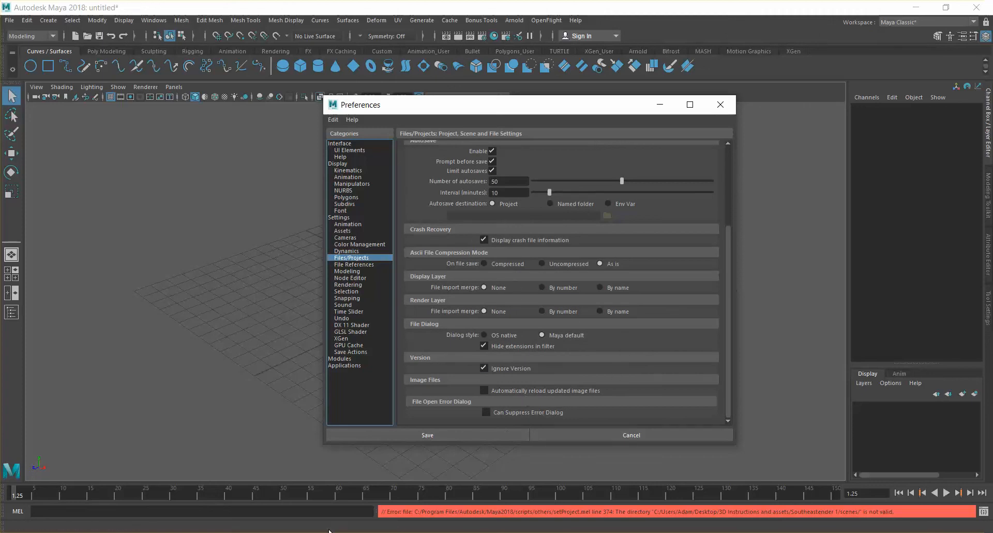
left_click(403, 433)
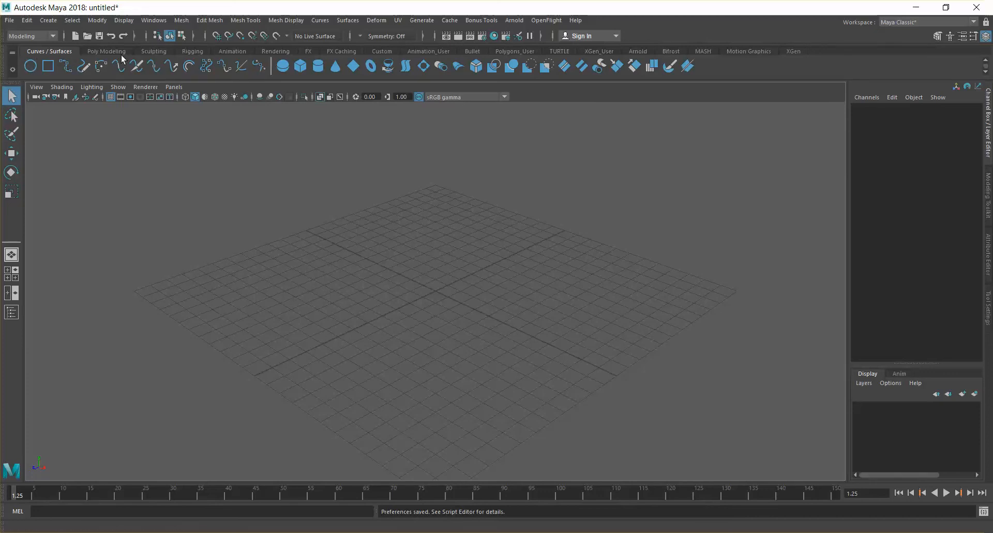
Step: Create a new custom shelf named with the user's first name
left_click(13, 71)
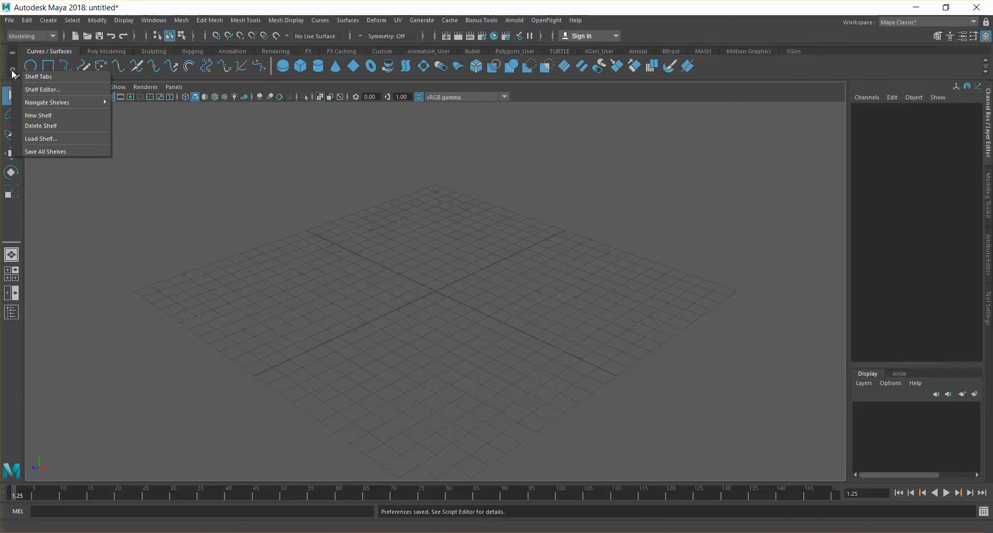
left_click(57, 116)
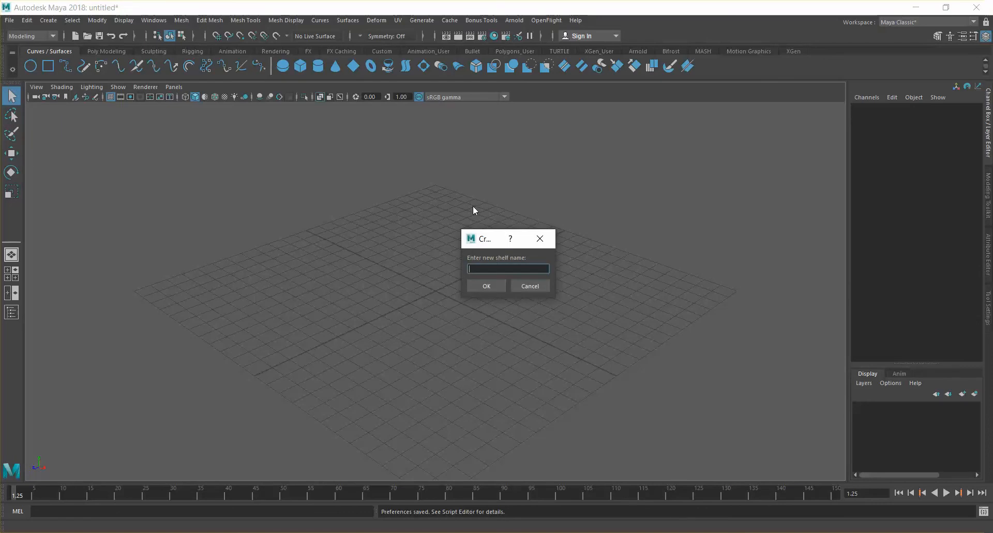
type("Adam")
left_click(495, 282)
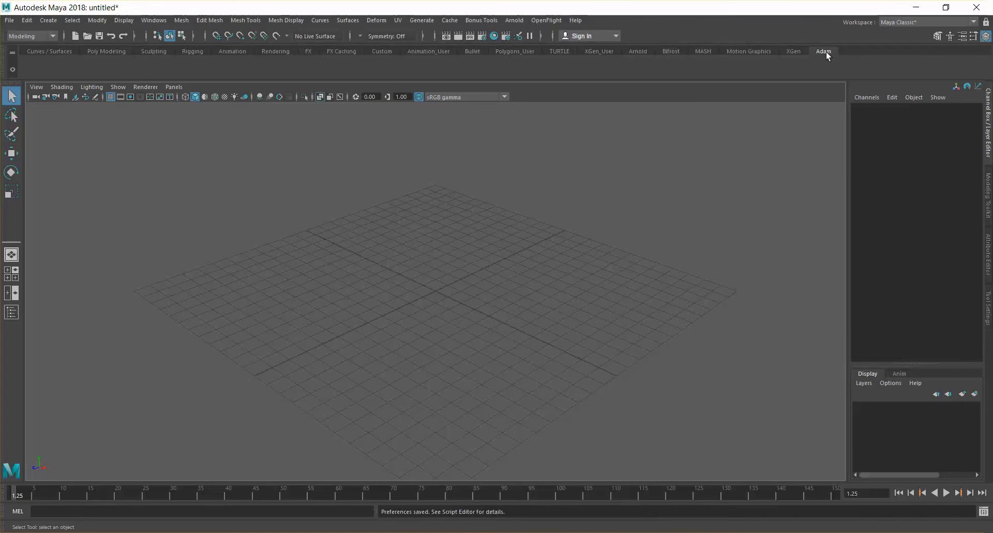
left_click(12, 51)
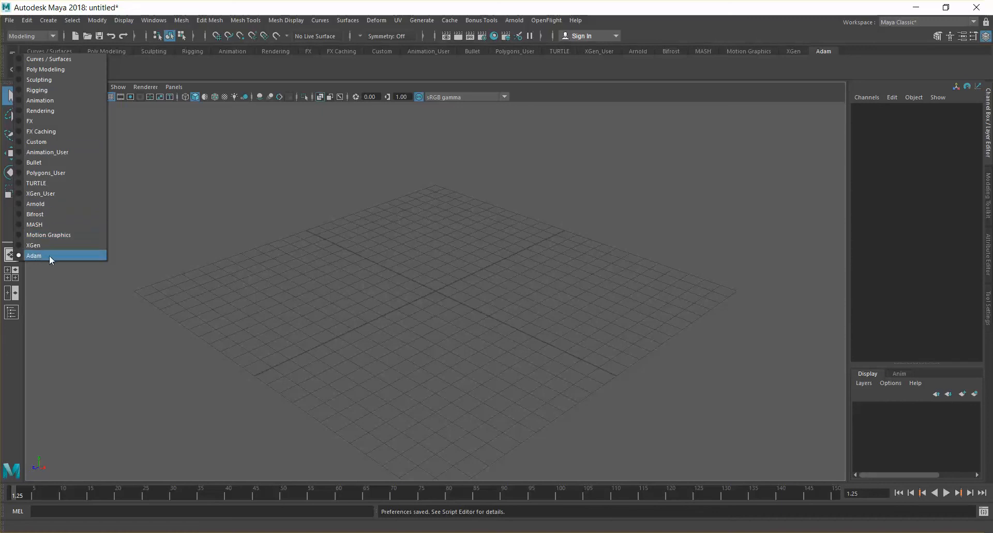
left_click(13, 53)
left_click(13, 53)
left_click(11, 71)
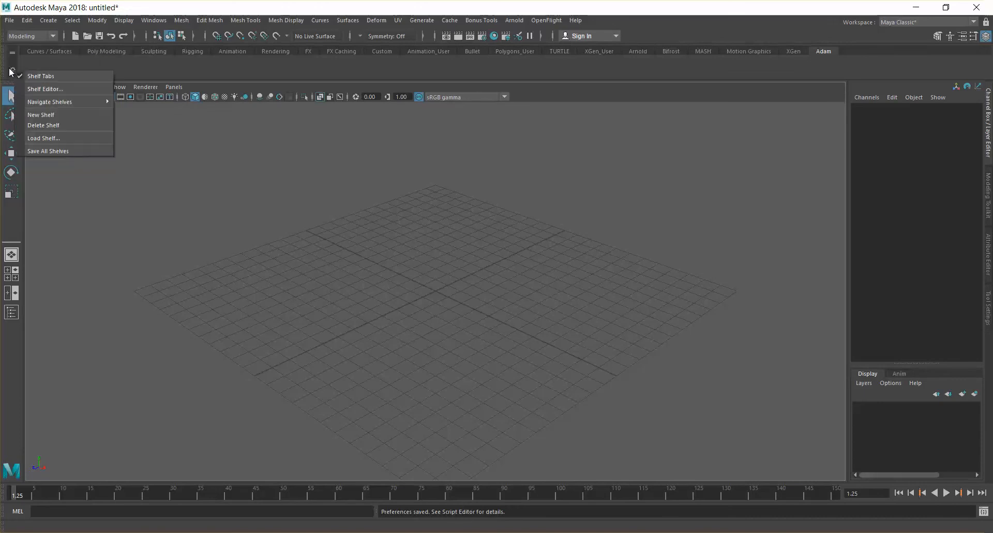
Step: Reorder the shelves in the Shelf Editor so the new custom shelf comes first, before Curves / Surfaces, and save all shelves
left_click(162, 23)
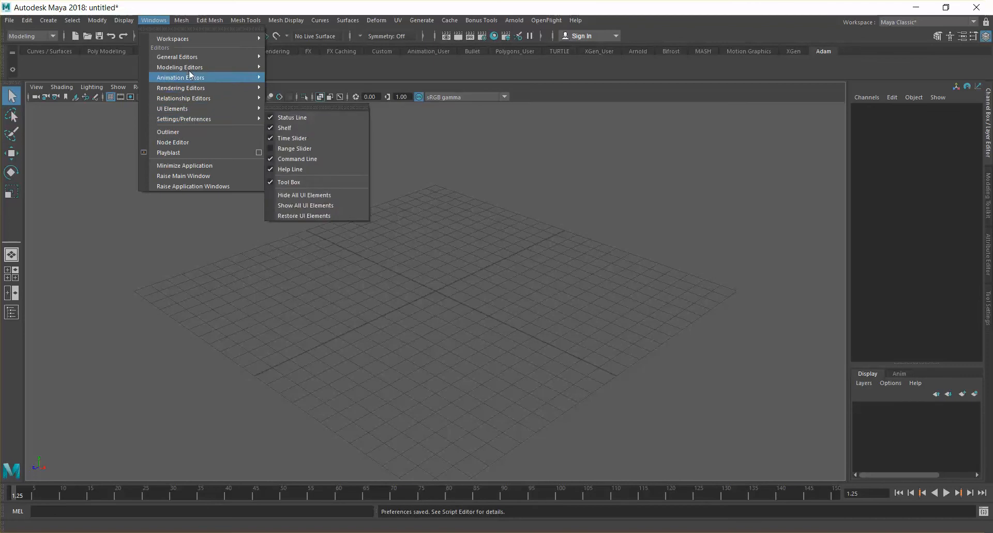
mouse_move(190, 67)
mouse_move(200, 118)
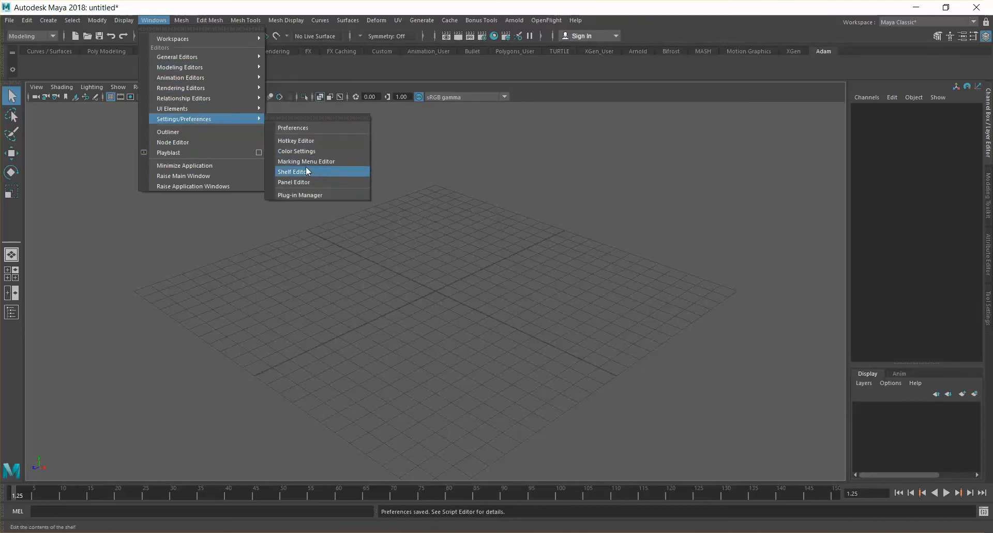
left_click(318, 171)
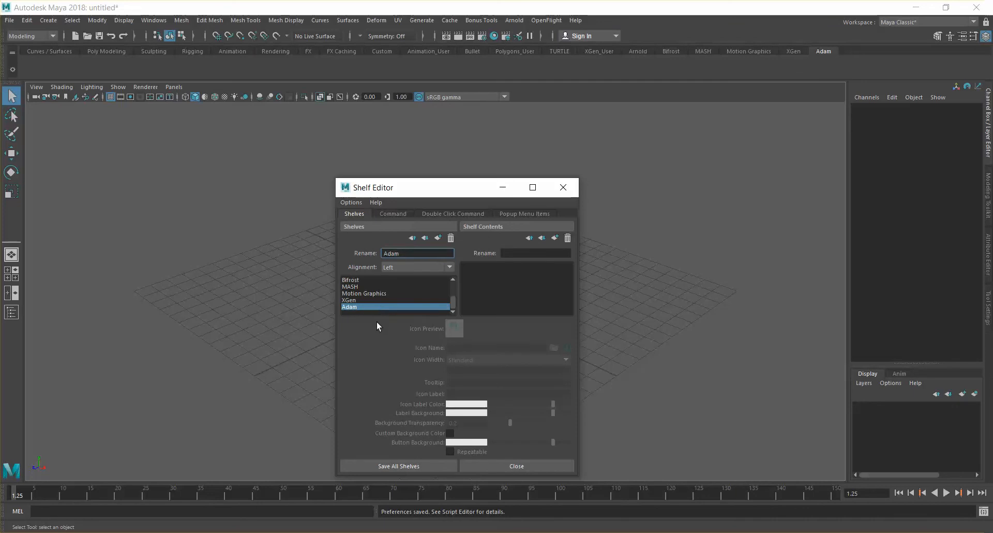
left_click(412, 239)
left_click(412, 239)
left_click(412, 238)
left_click(412, 238)
left_click(412, 238)
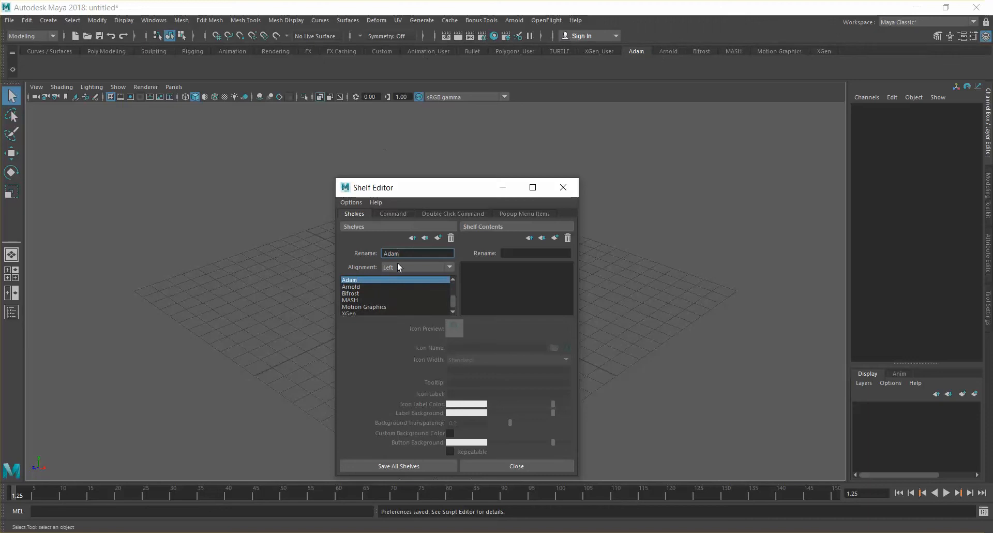
left_click(412, 239)
left_click(413, 238)
left_click(412, 239)
left_click(413, 238)
left_click(413, 238)
left_click(412, 238)
left_click(413, 238)
left_click(413, 239)
left_click(412, 238)
left_click(412, 239)
left_click(413, 238)
left_click(412, 238)
left_click(413, 239)
left_click(412, 238)
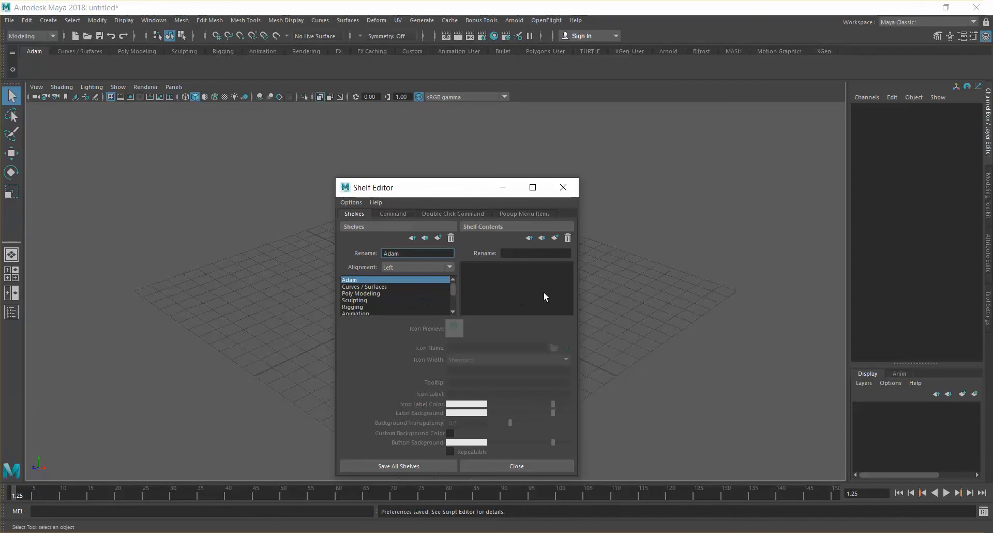
left_click(427, 465)
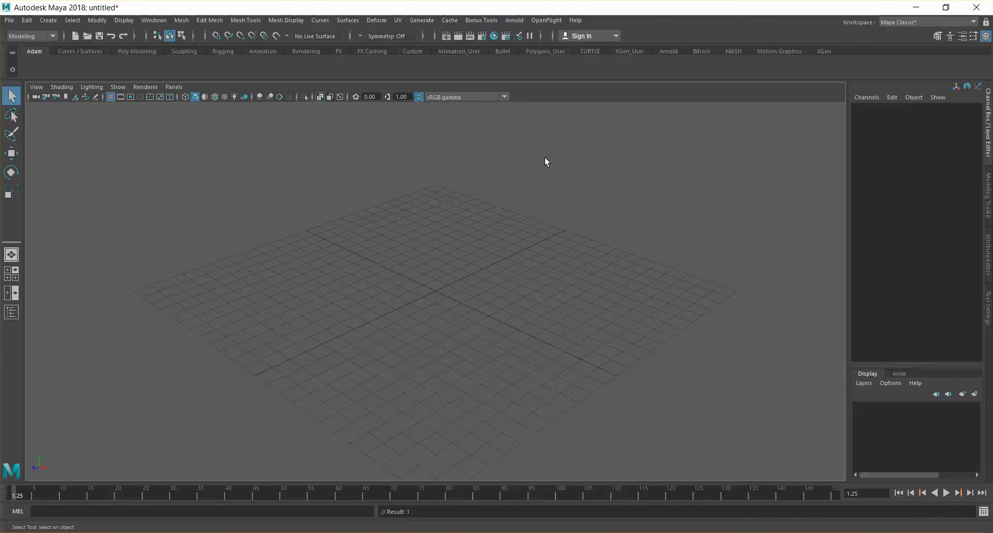
Step: Save the scene as a Maya Binary file named Lamp Post V01 in the scenes folder of the Southeastenders project
left_click(7, 21)
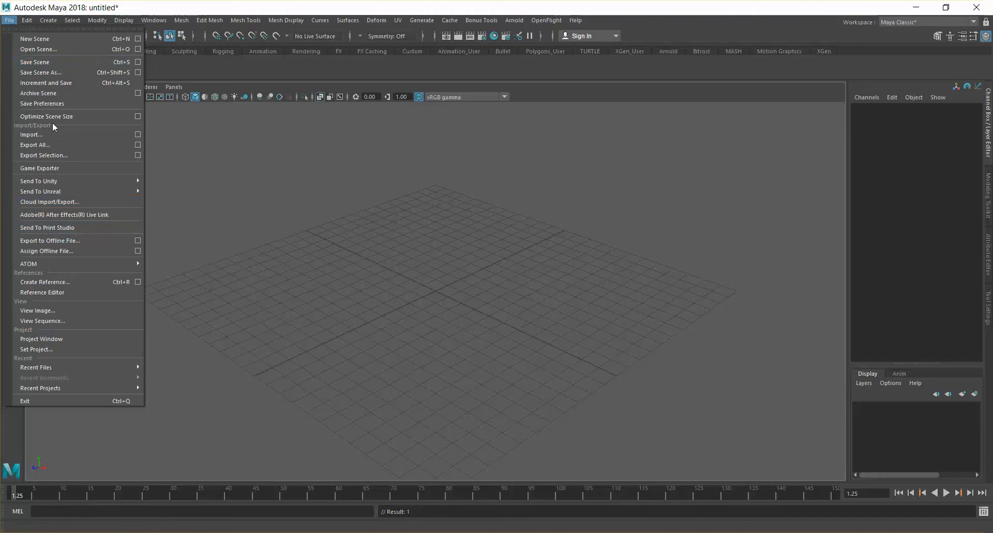
left_click(51, 63)
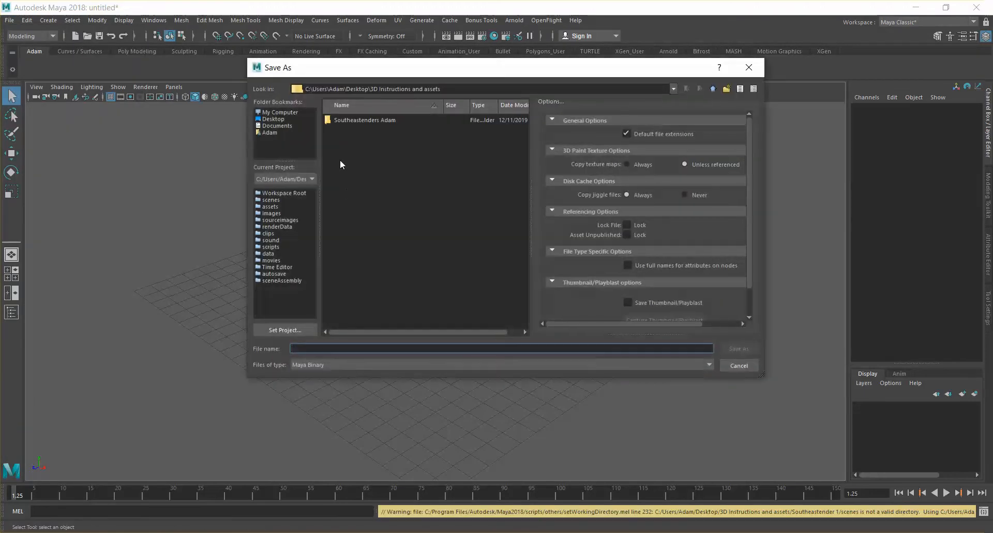
left_click(367, 120)
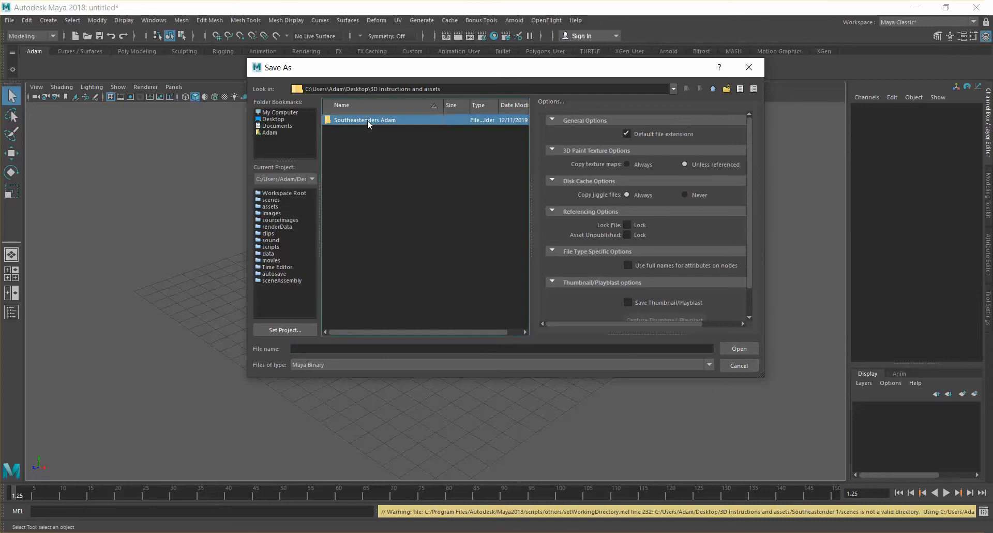
key("Return")
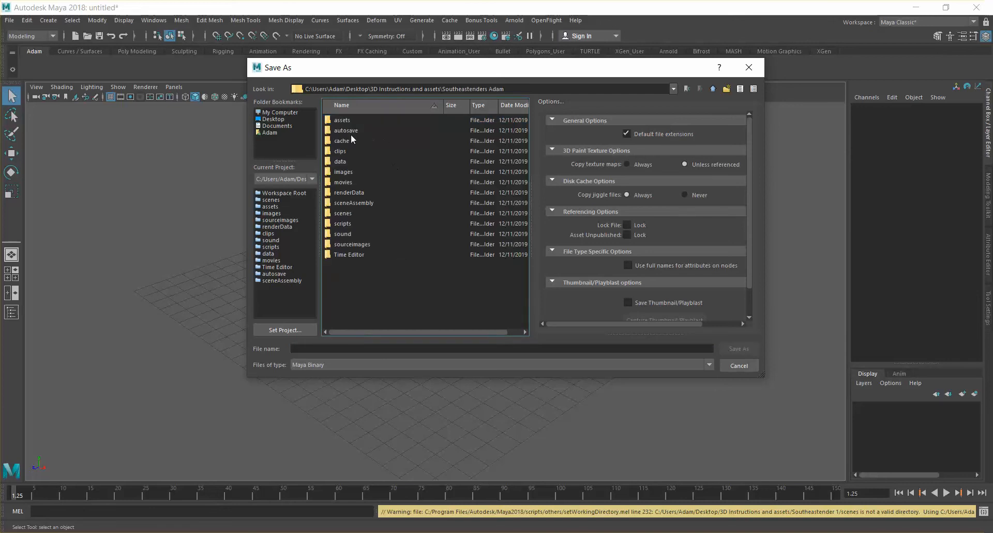
double_click(340, 213)
left_click(345, 349)
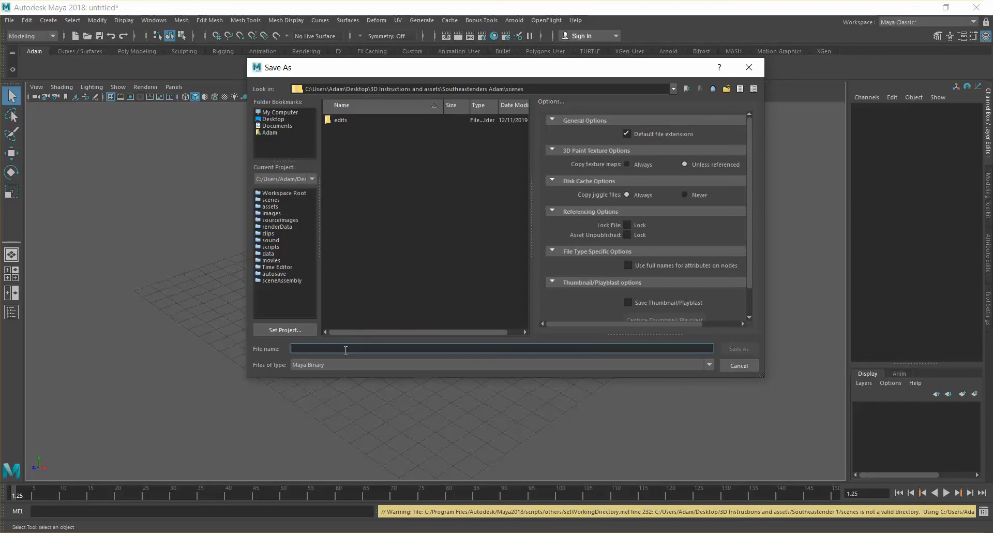
type("Lam")
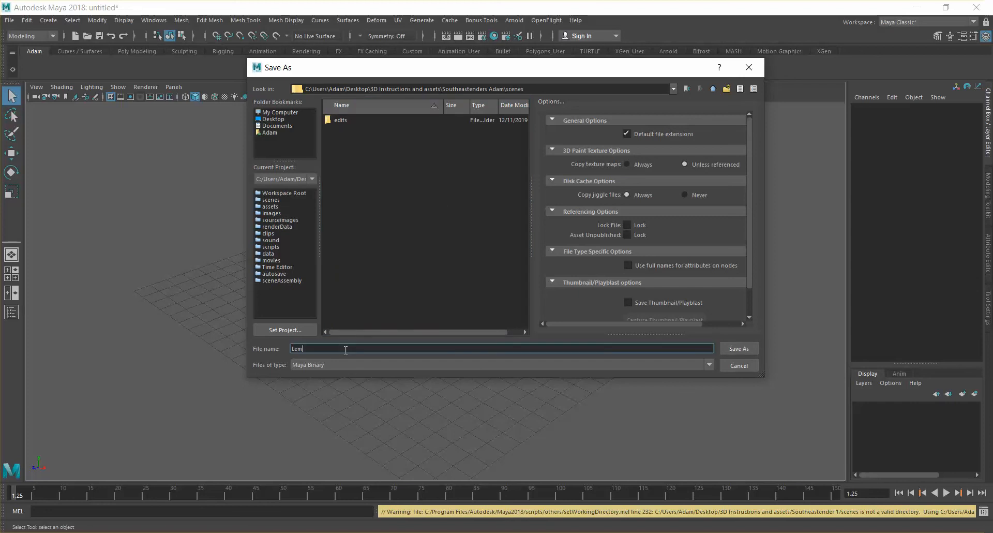
type("p Post V01")
left_click(739, 348)
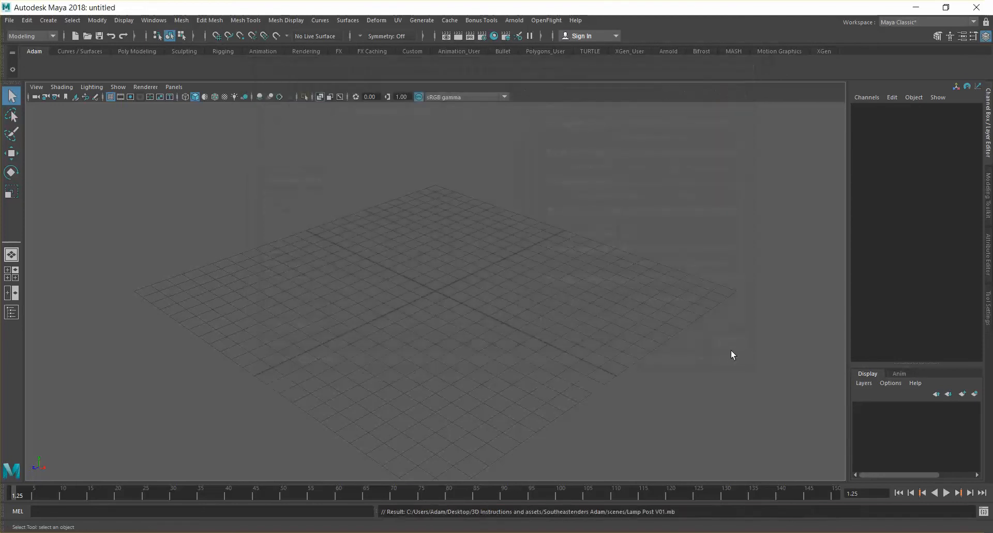